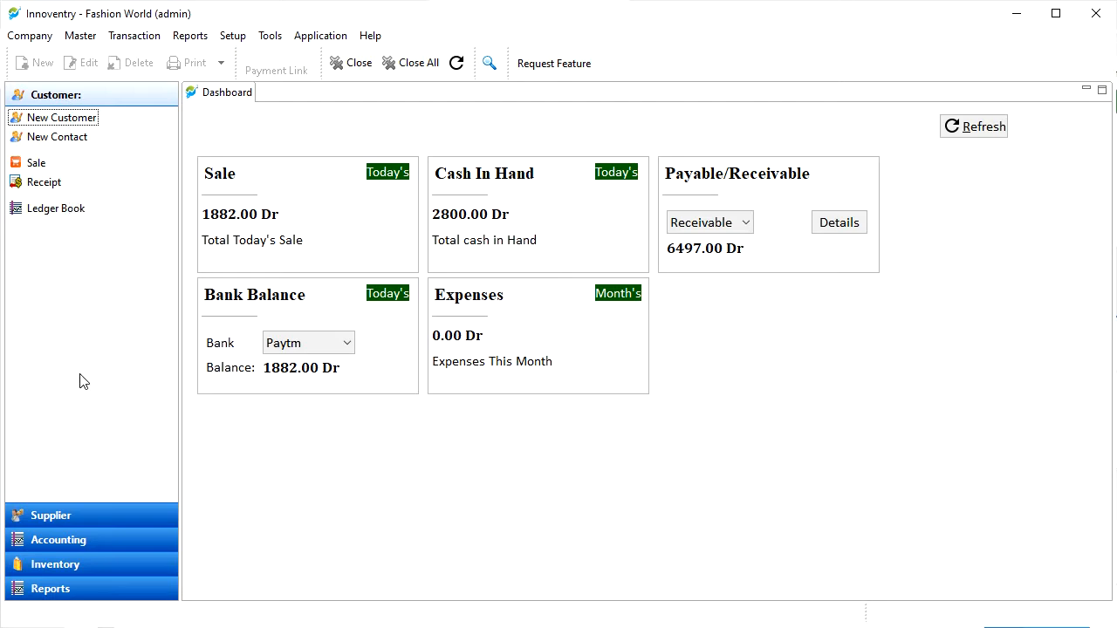
click(75, 516)
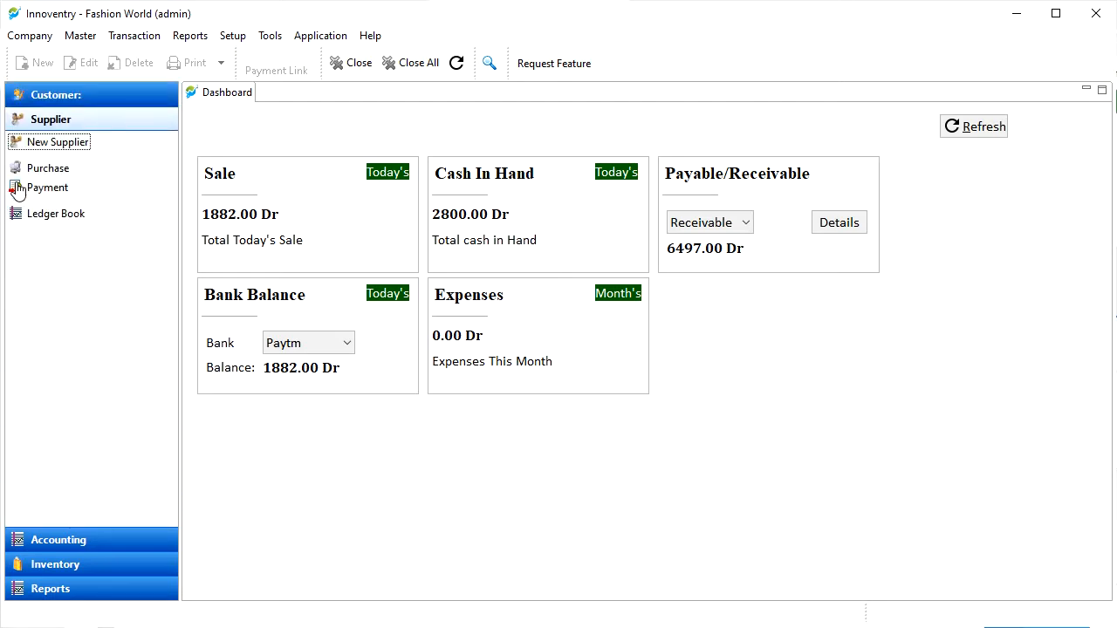
click(34, 189)
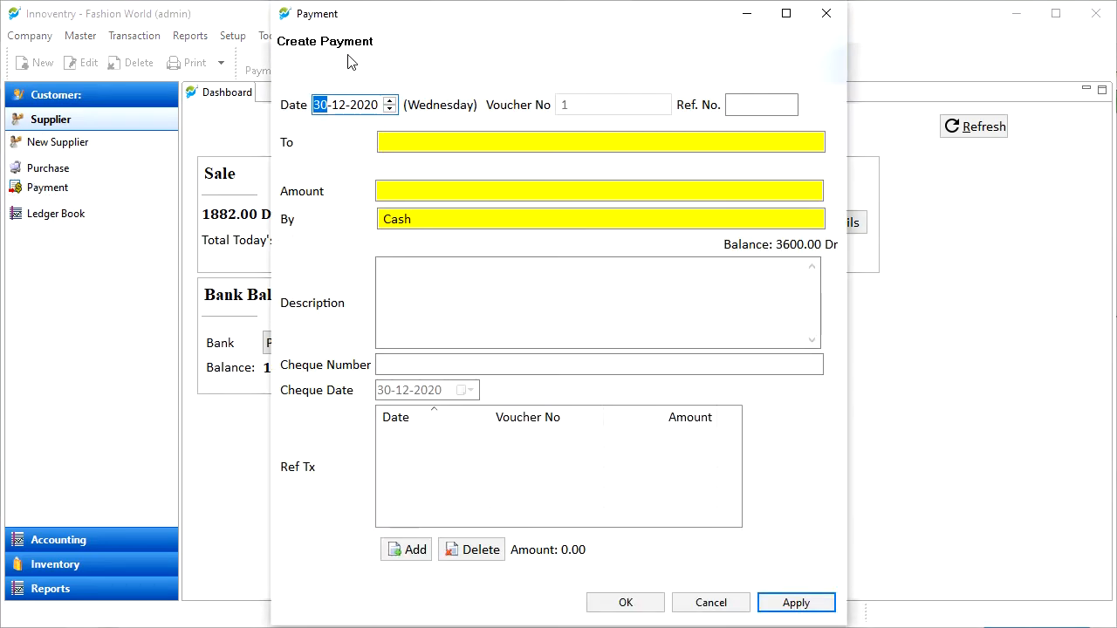
click(710, 603)
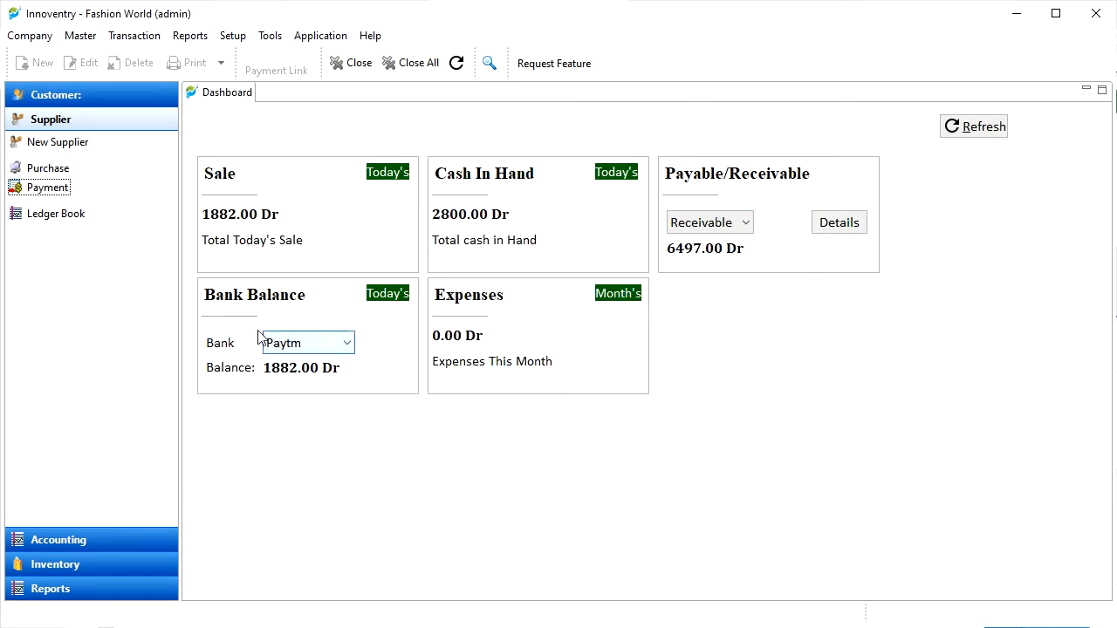
click(138, 37)
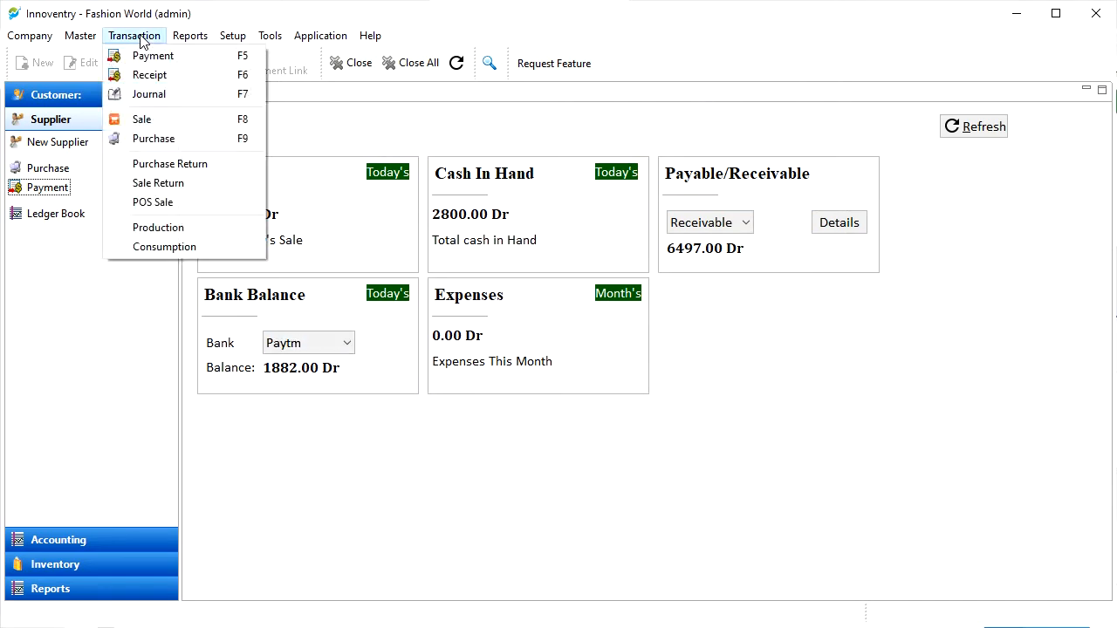
click(224, 56)
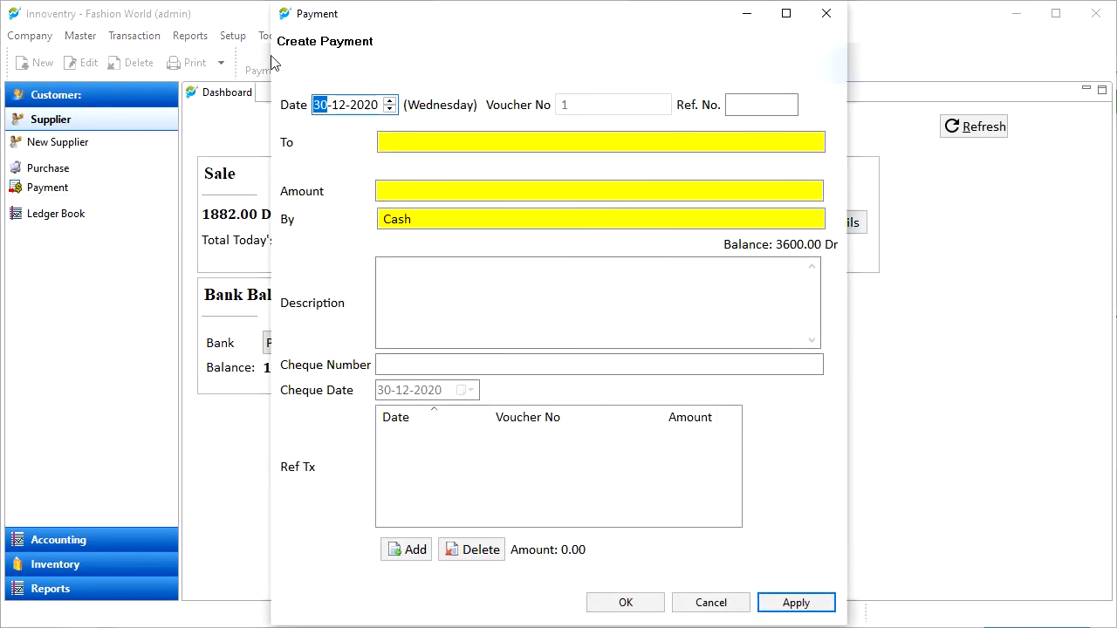
click(744, 604)
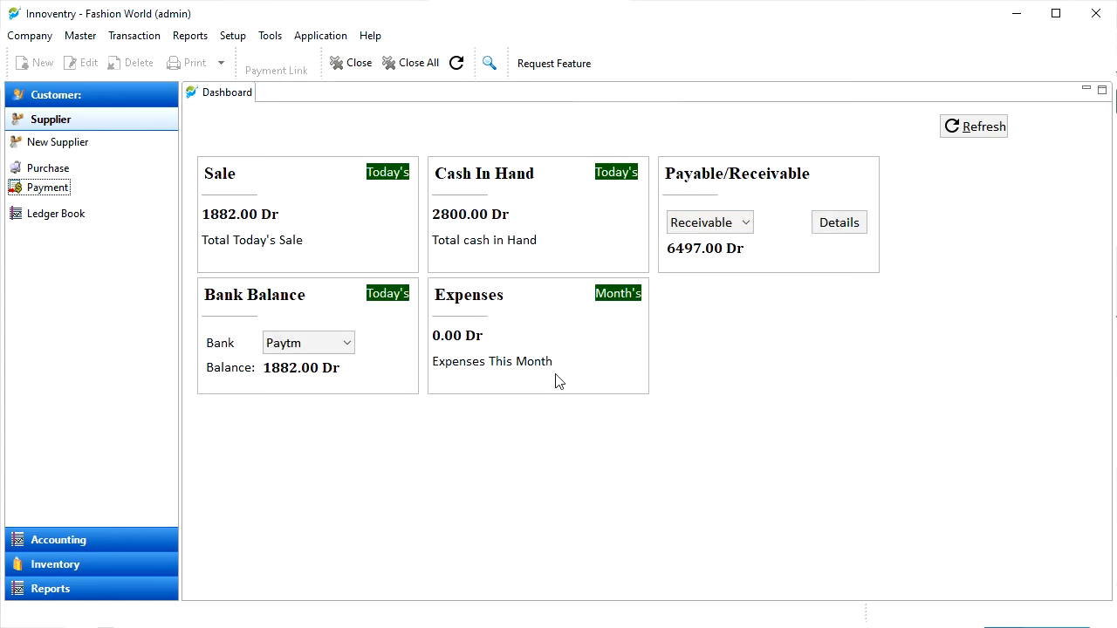
Start a new payment entry dated 30-12-2020 and choose Akash Enterprises as the ledger being paid
key(F5)
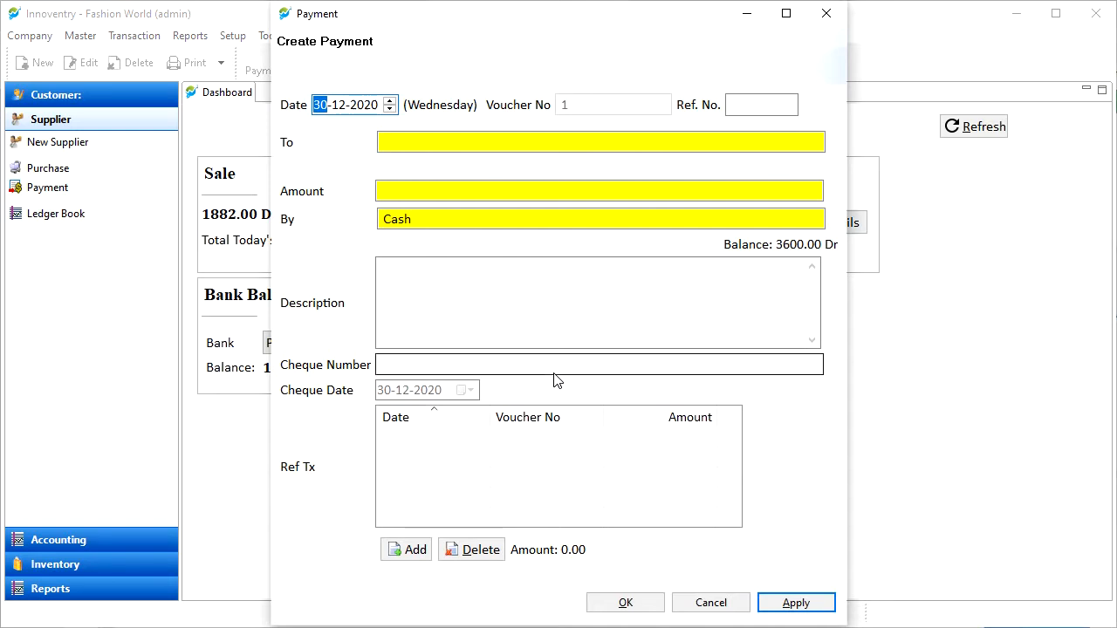
click(390, 110)
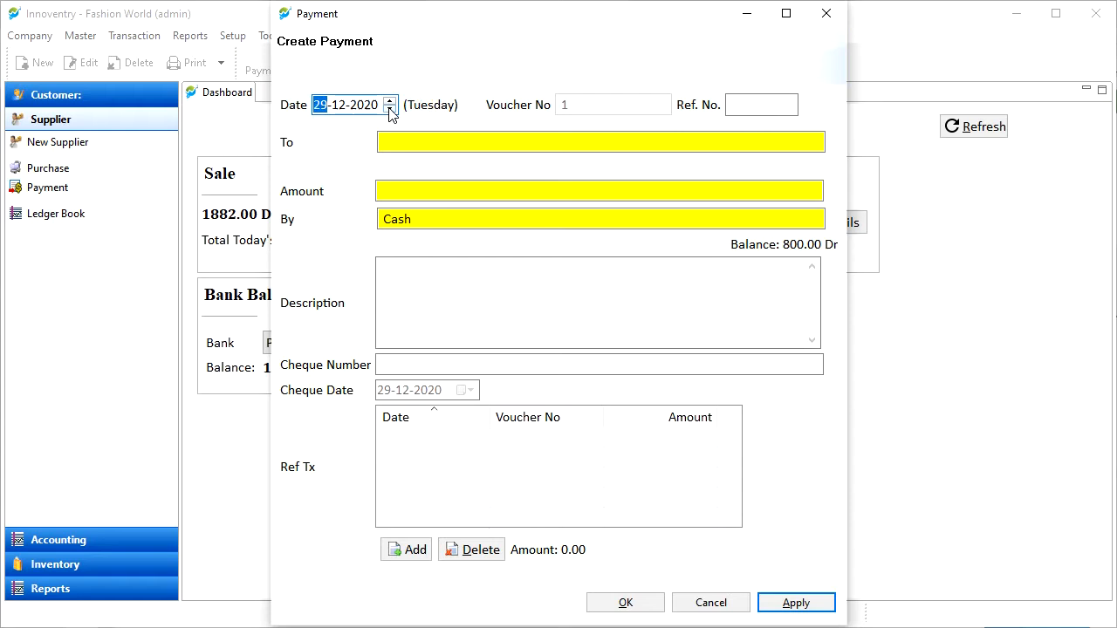
click(390, 101)
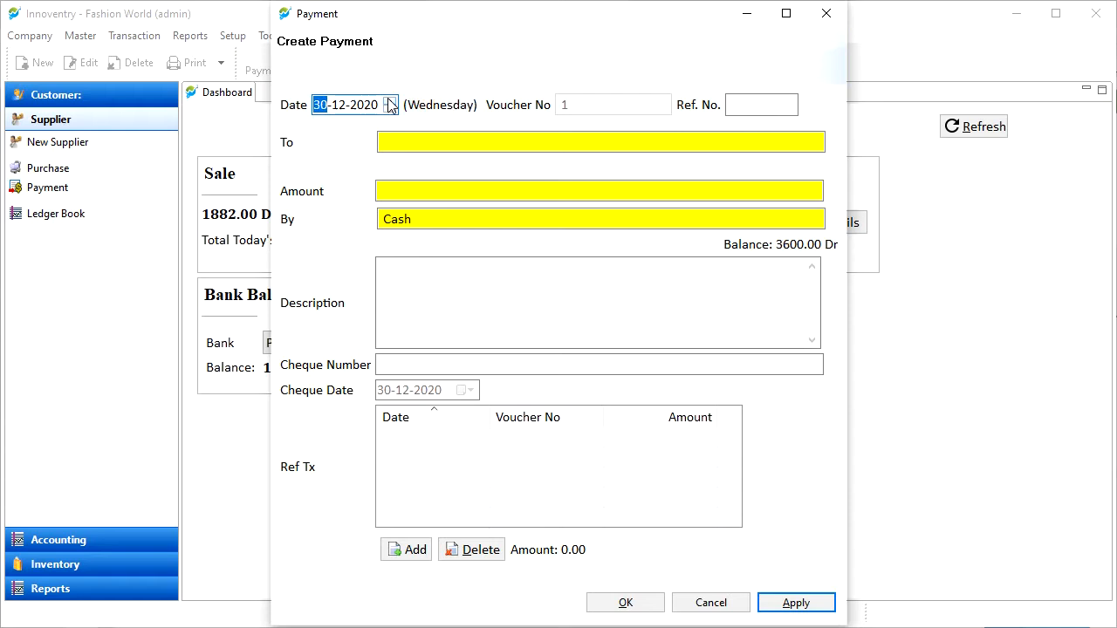
click(388, 143)
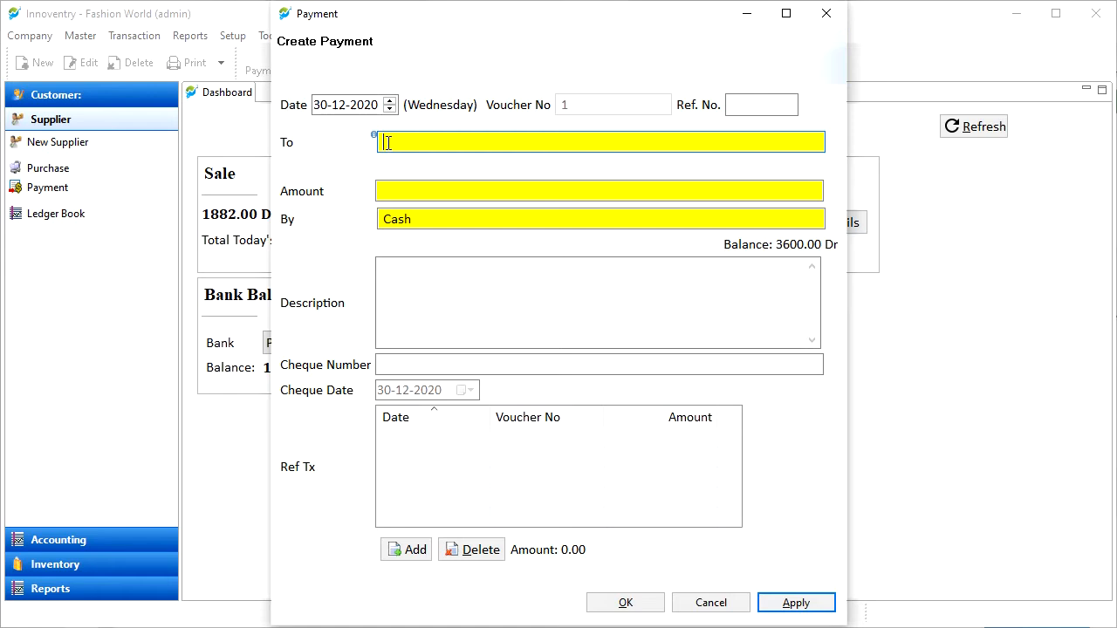
text(ak)
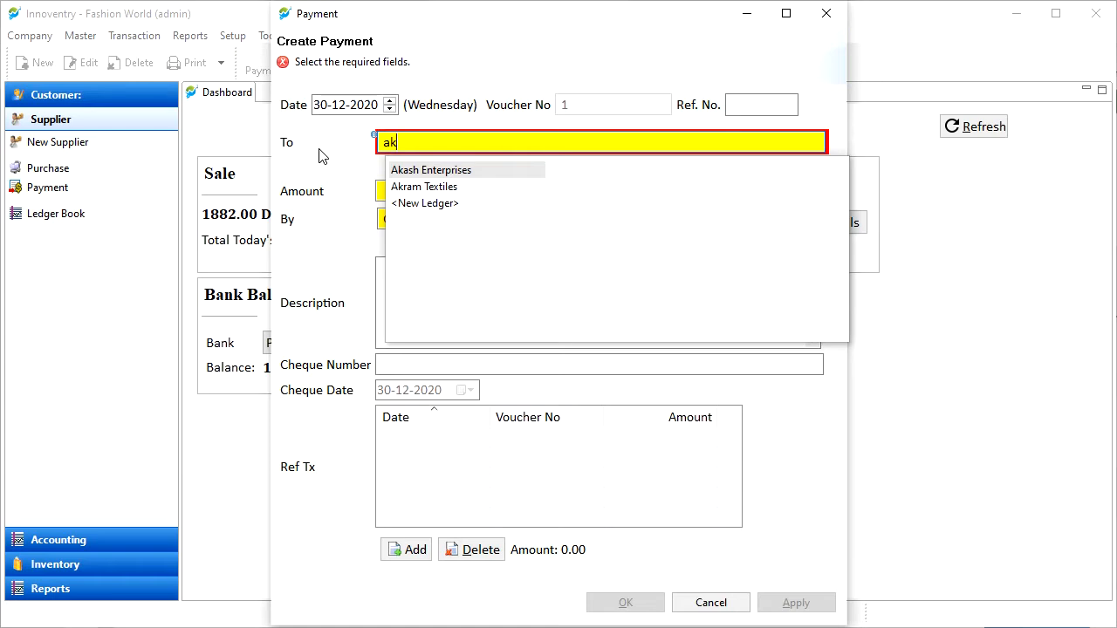
key(Down)
key(Up)
key(Down)
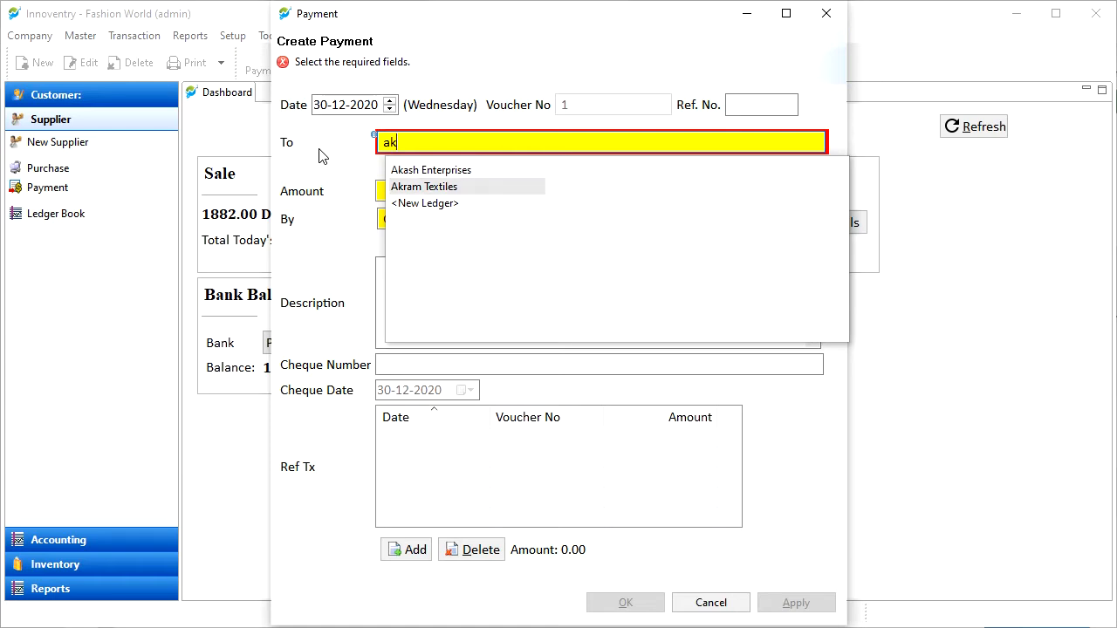
key(Up)
key(Return)
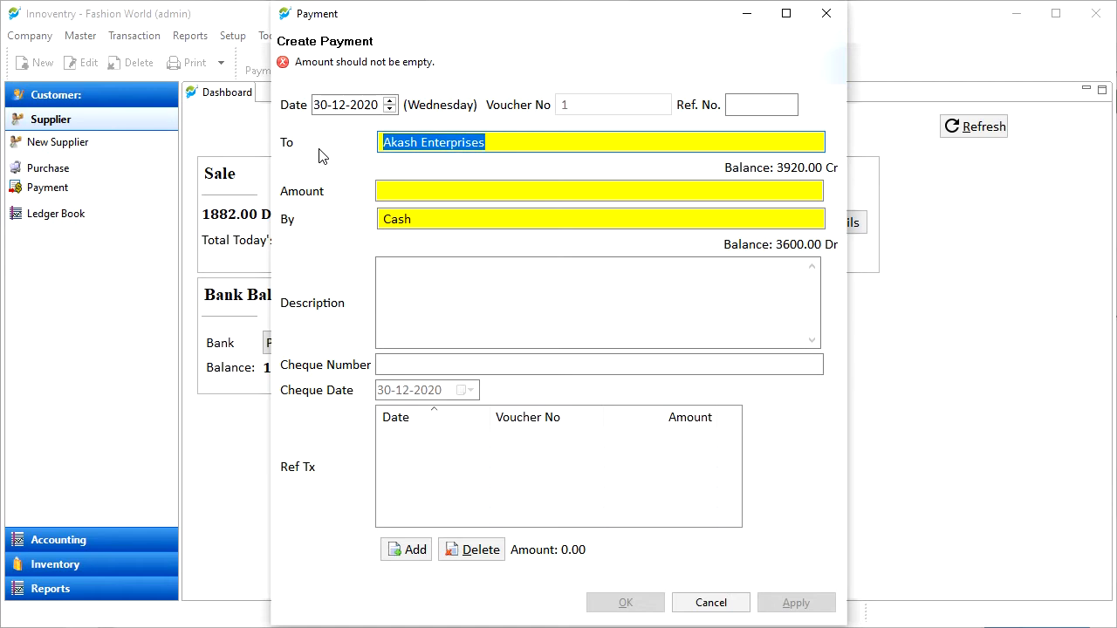
Set the payment amount to 2240 and choose Cash as the ledger it is paid by
key(Tab)
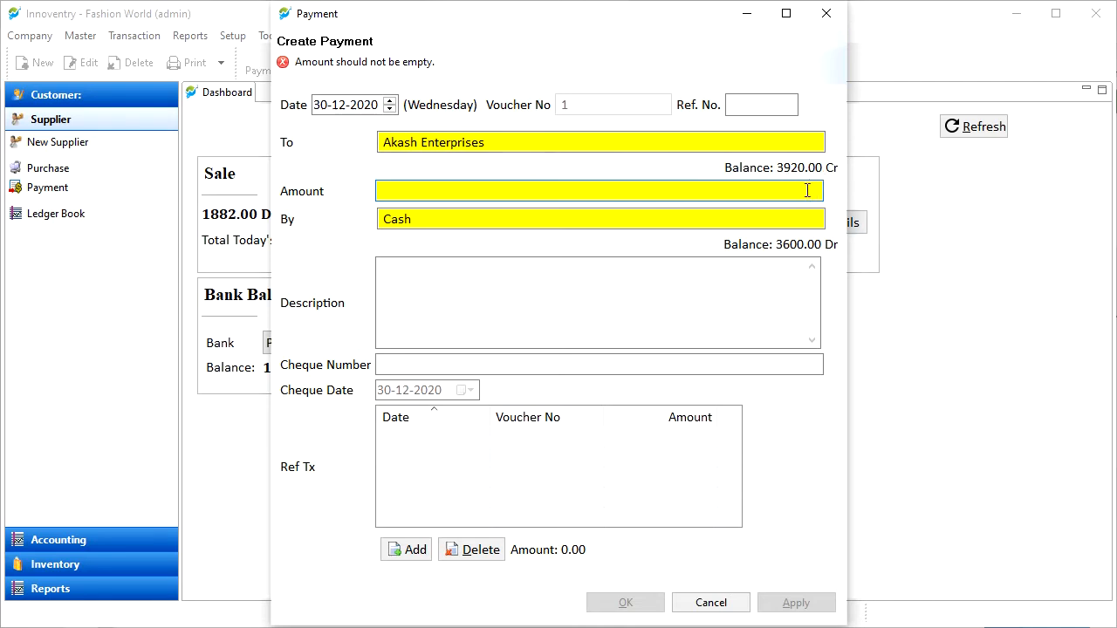
text(2240)
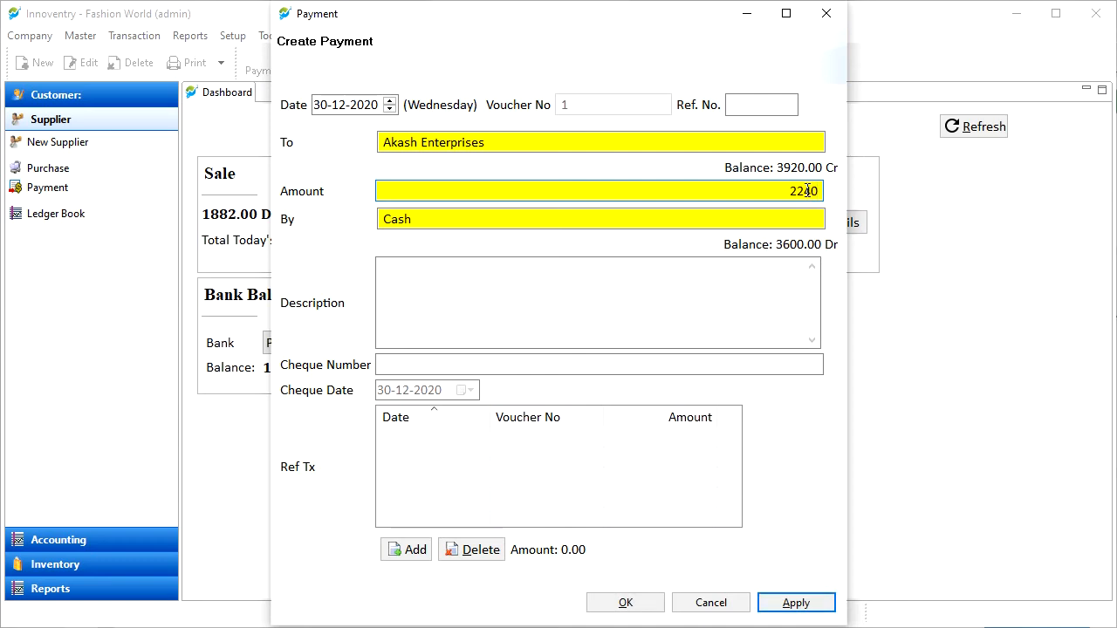
click(771, 220)
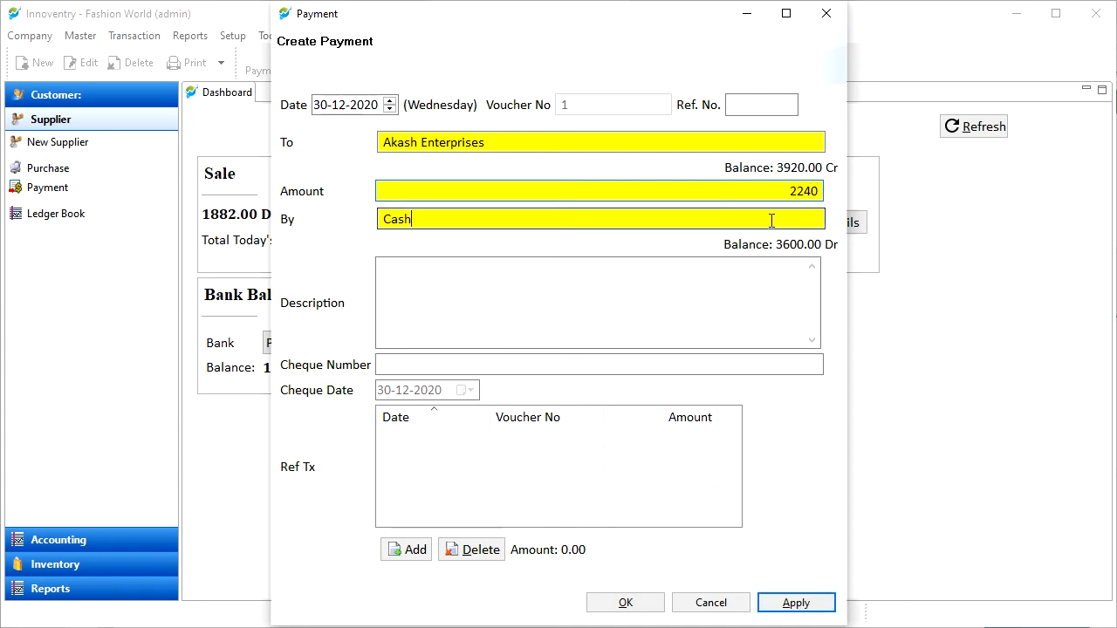
drag(415, 219, 361, 219)
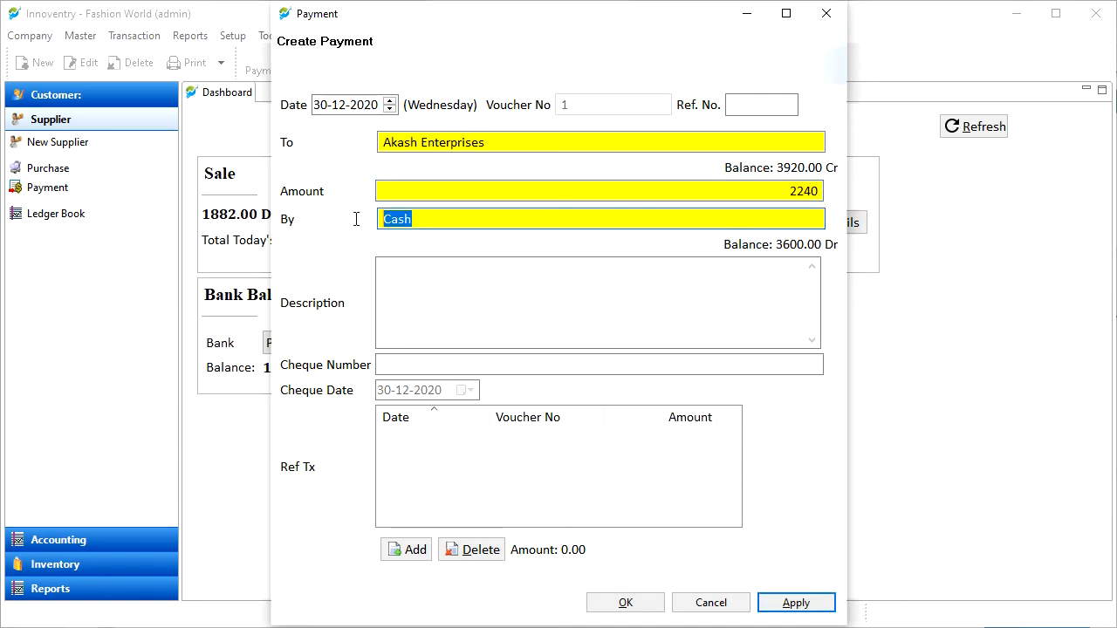
text(p)
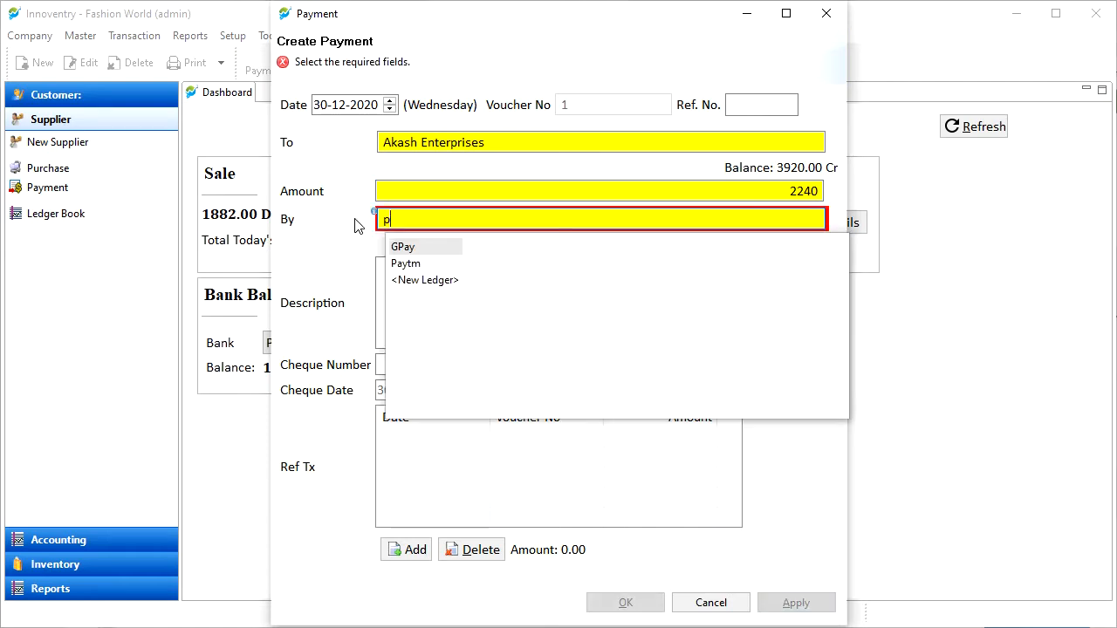
key(BackSpace)
text(c)
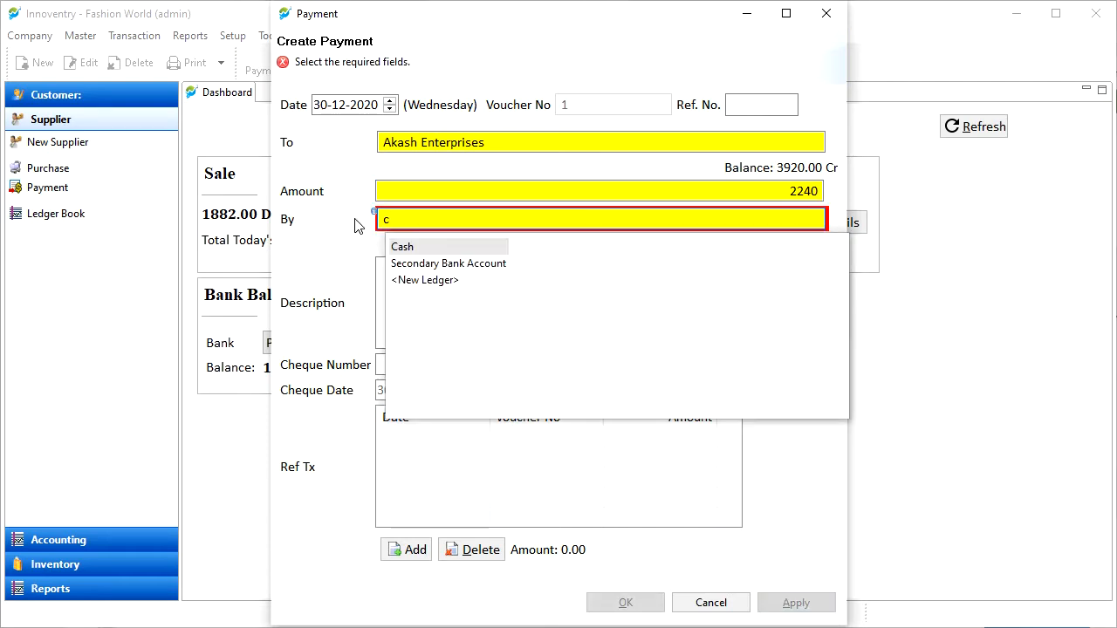
key(Return)
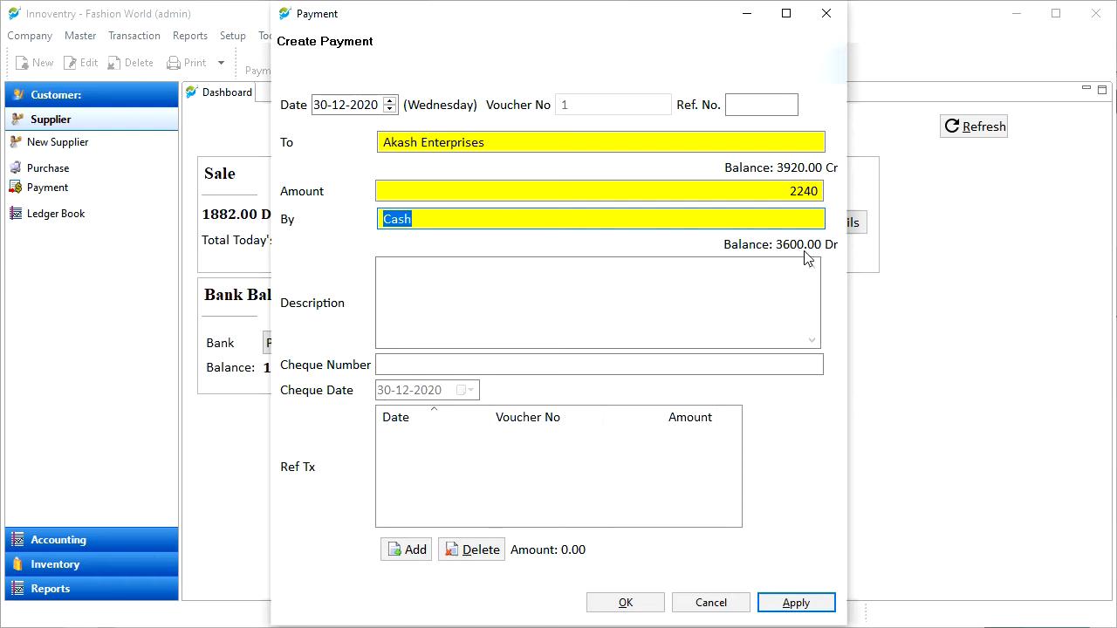
Link the pending transaction dated 27/12/2020 for 2240.00 as the payment's reference and save the payment
click(468, 286)
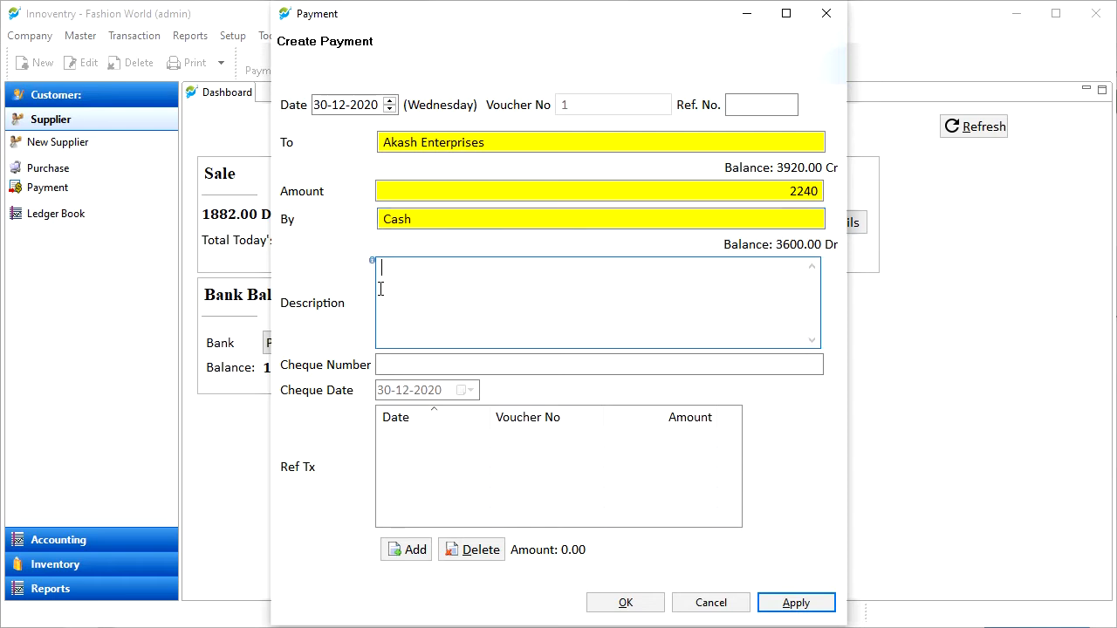
click(387, 365)
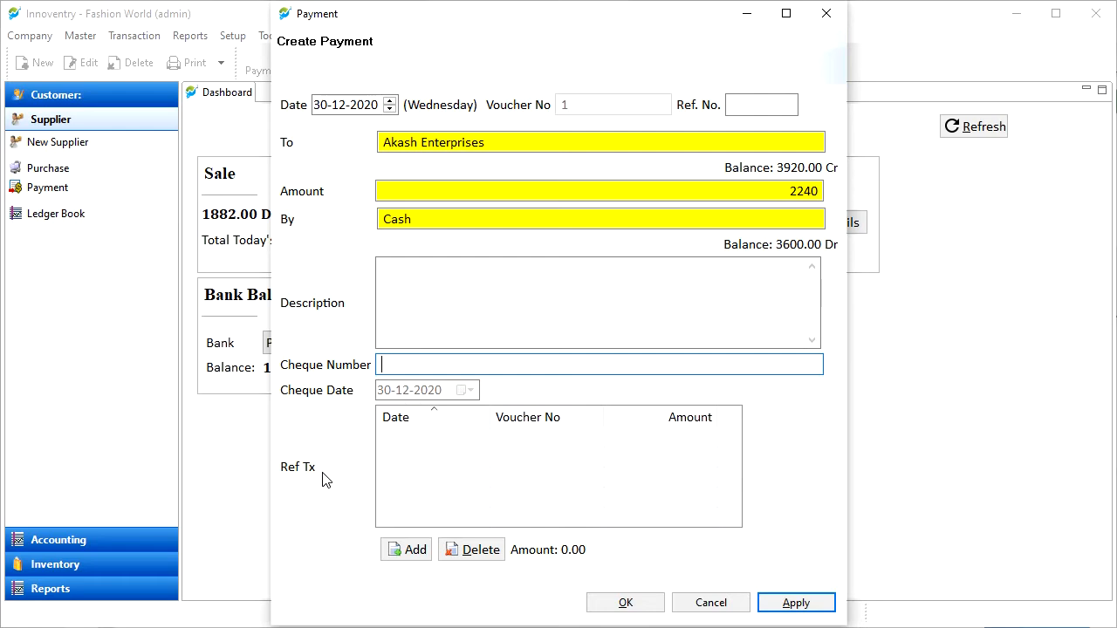
click(413, 551)
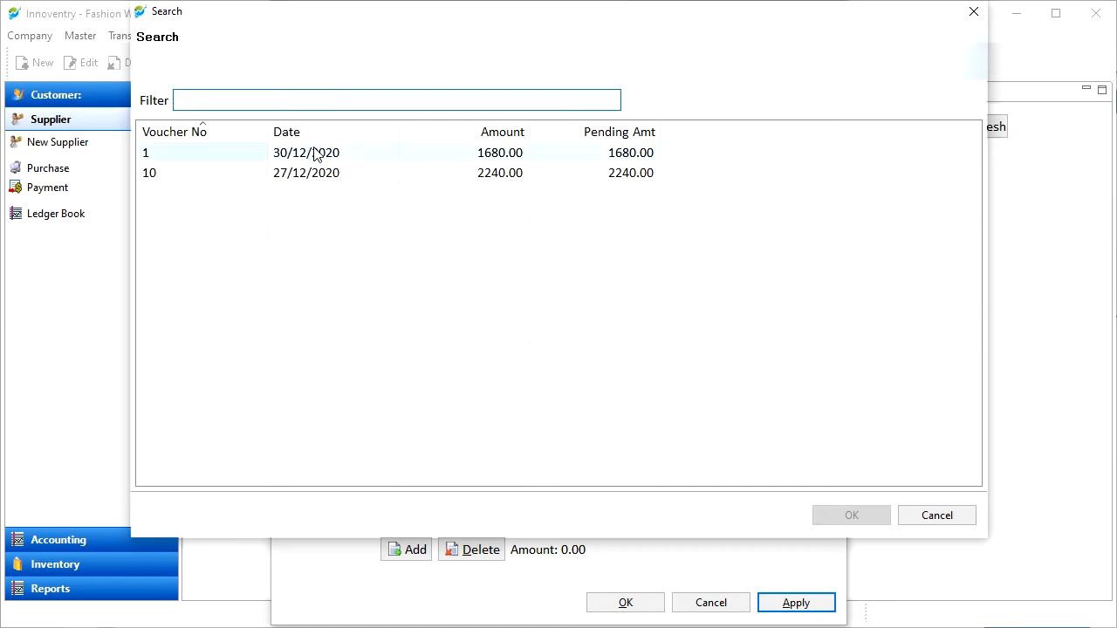
click(319, 174)
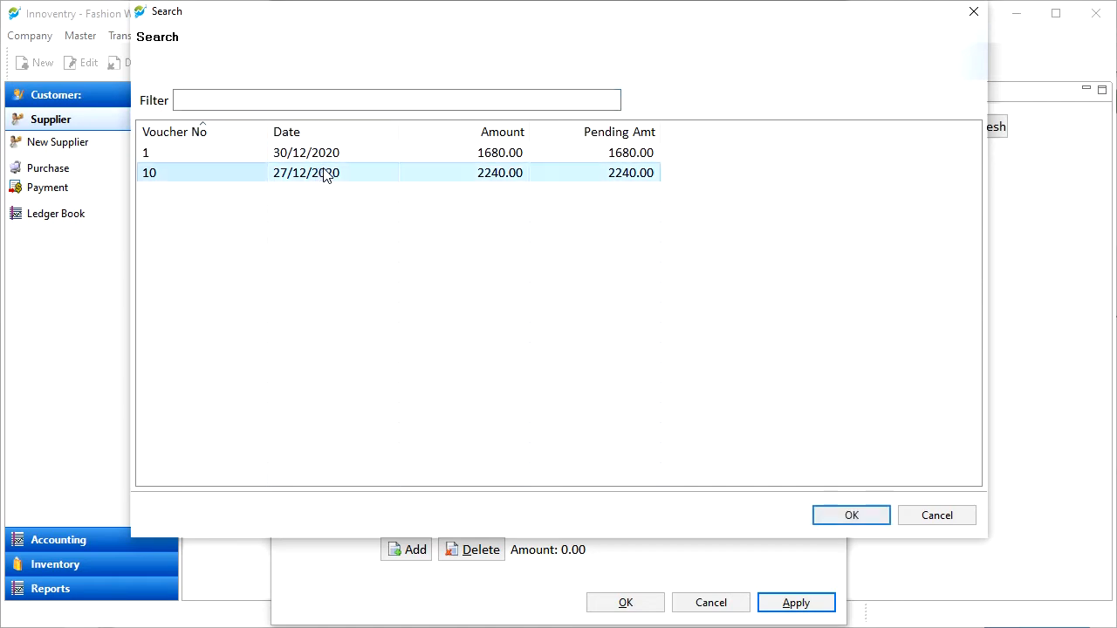
click(851, 516)
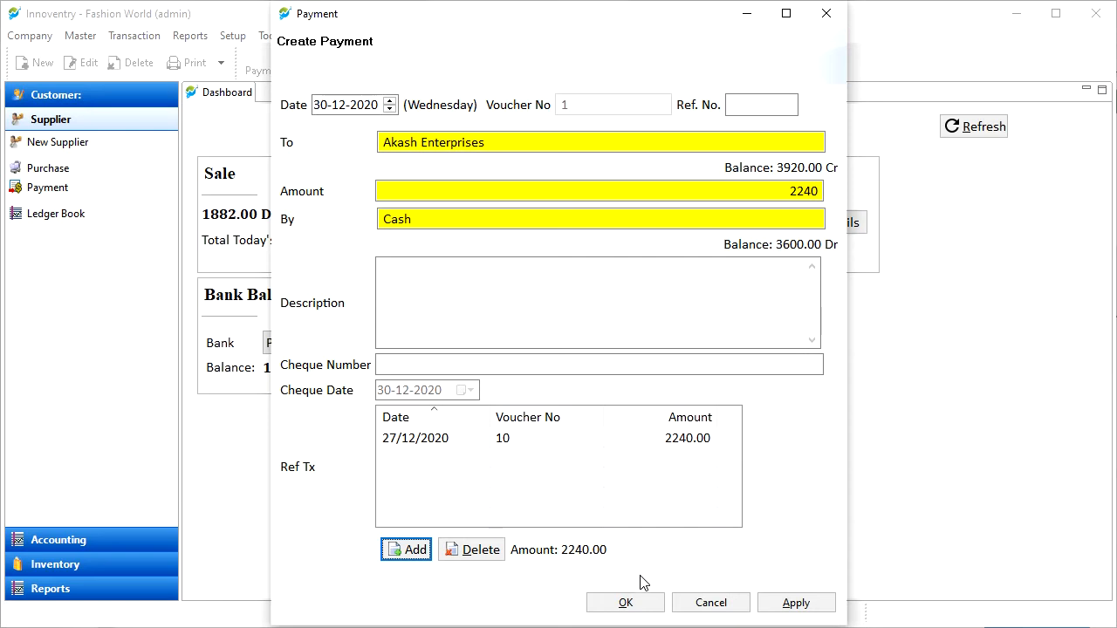
click(647, 606)
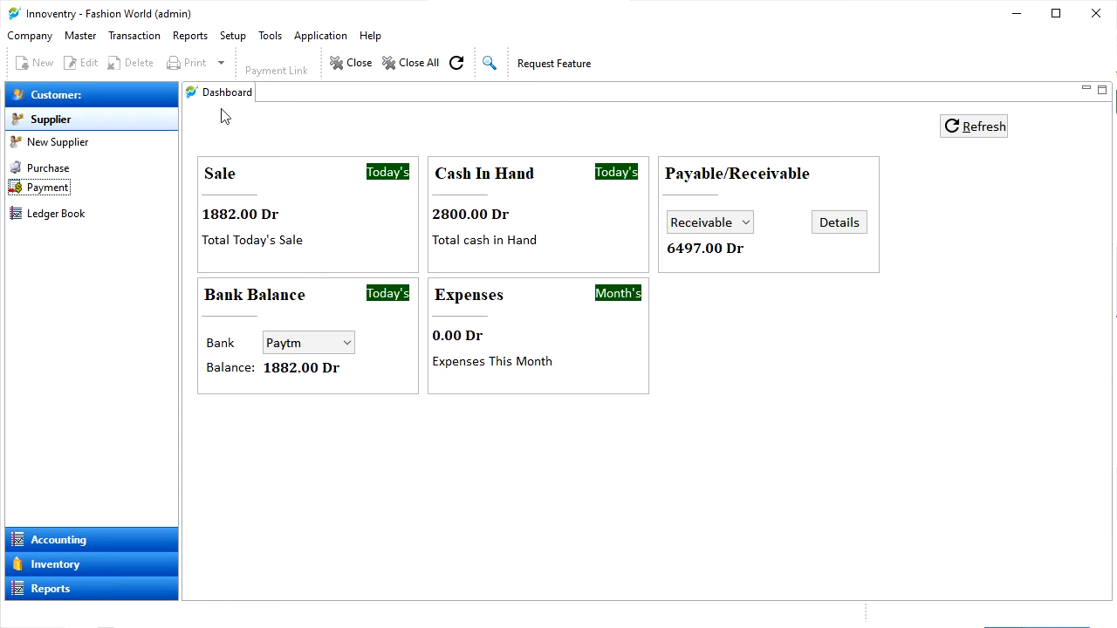
Show the Payment Register for the period from 01-04-2020 to 30-12-2020
click(198, 39)
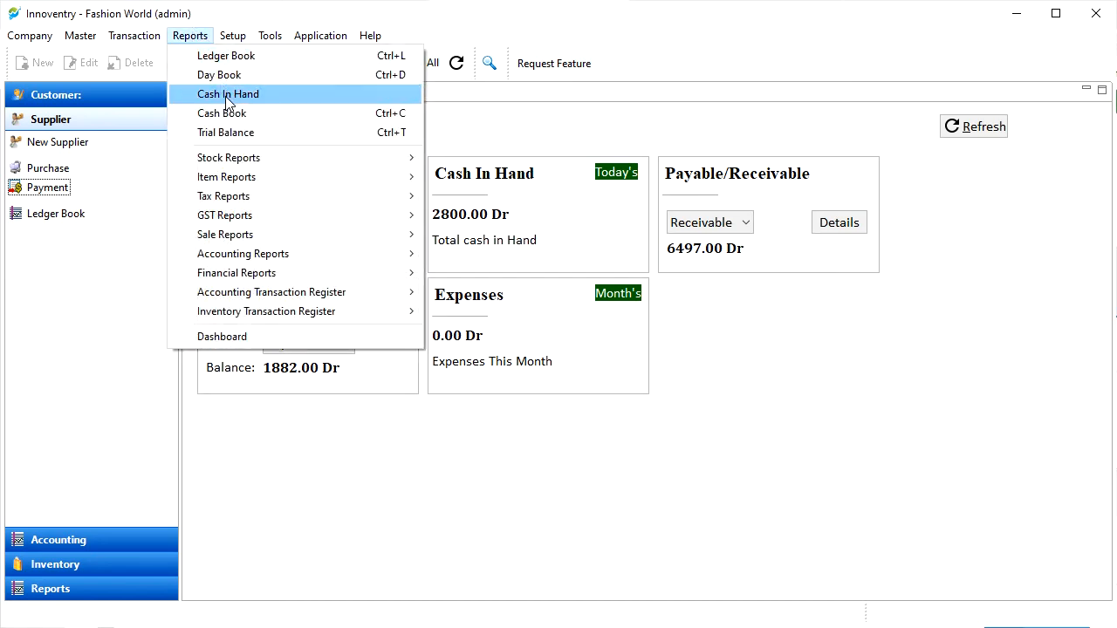
mouse_move(337, 301)
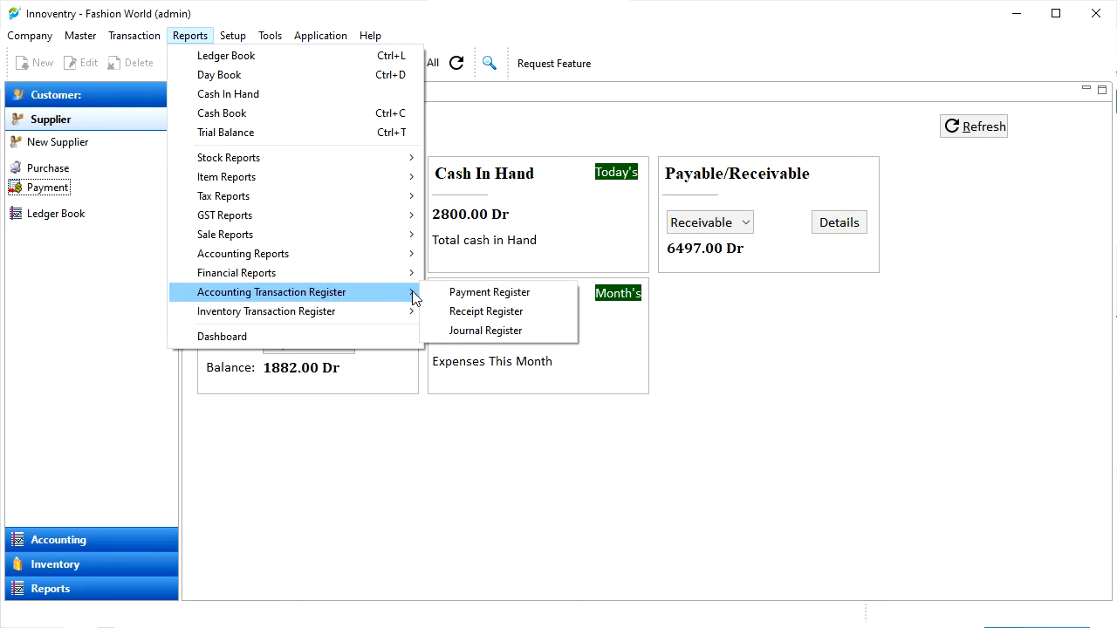
click(531, 293)
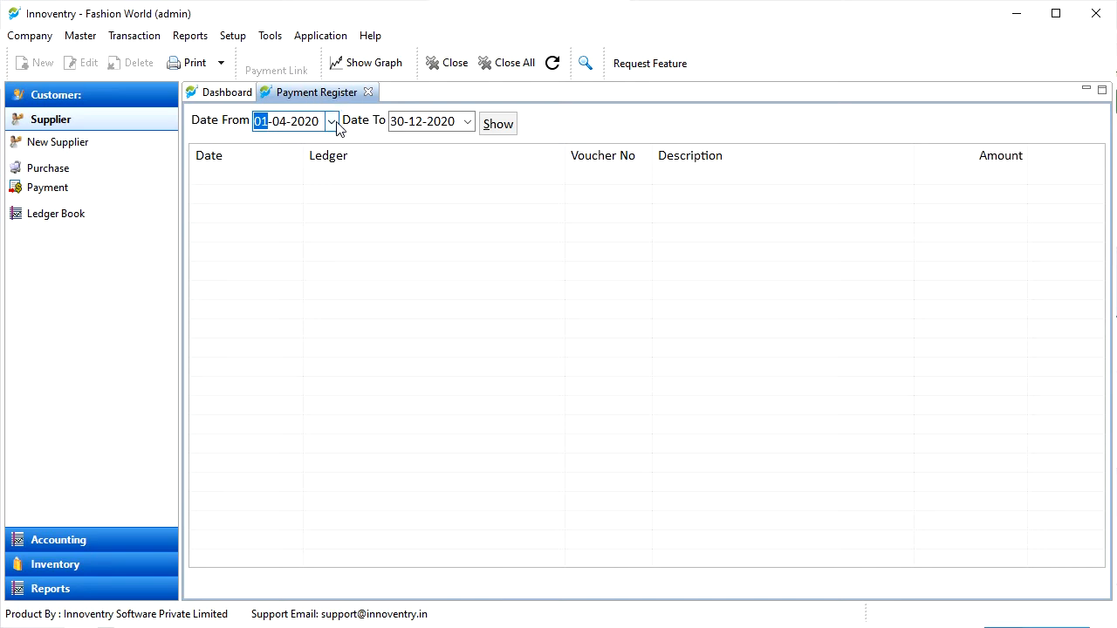
click(333, 122)
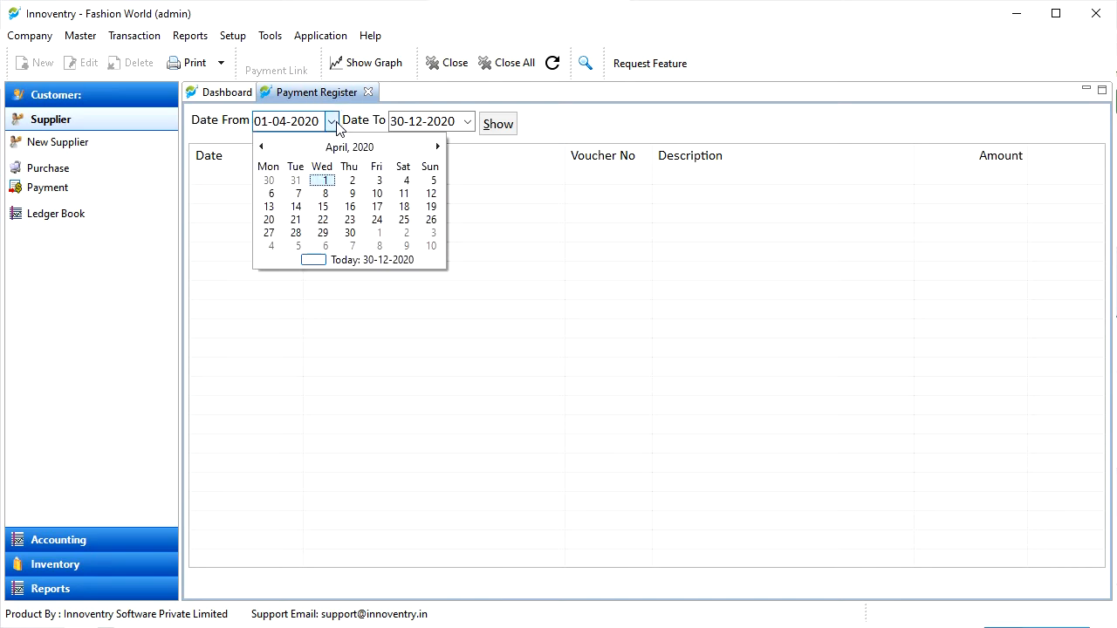
click(333, 122)
click(467, 123)
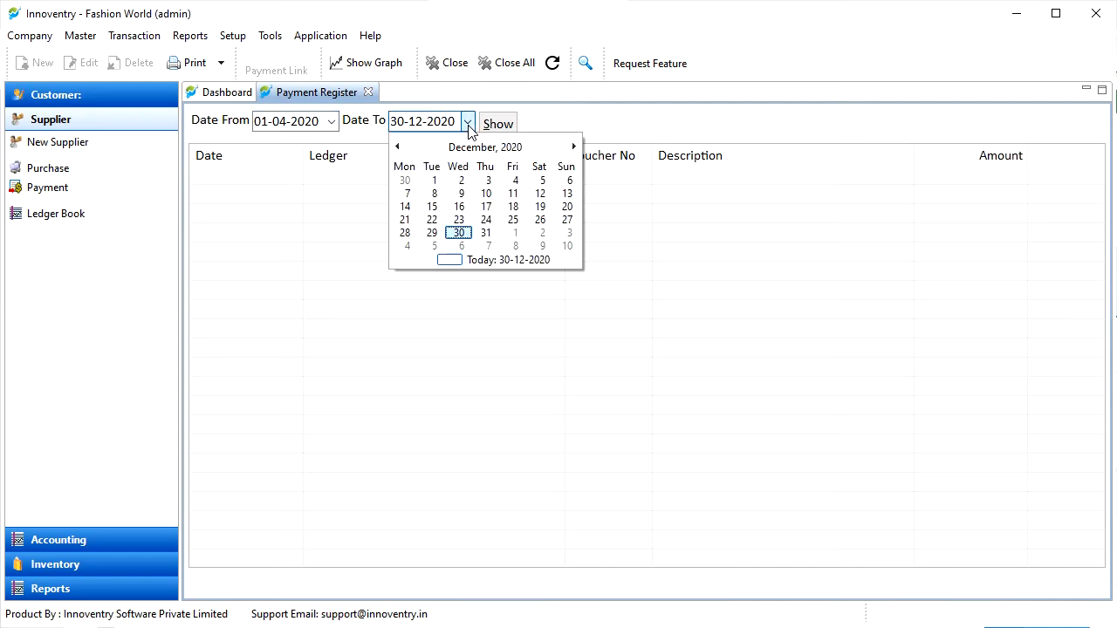
click(468, 124)
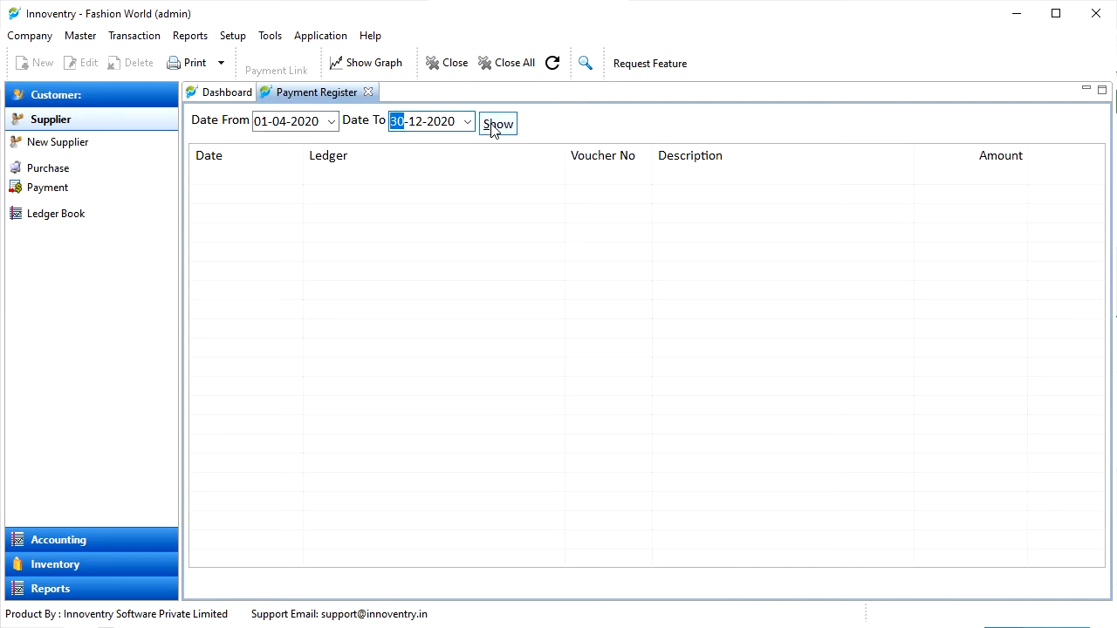
click(493, 126)
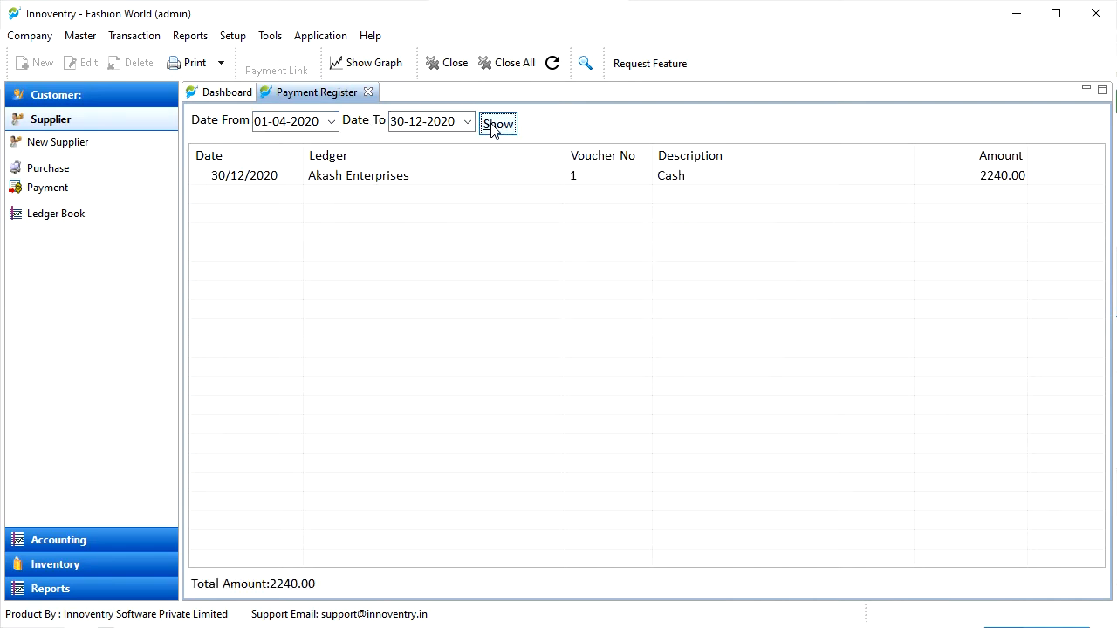
Review the edit form and the deletion options of the Akash Enterprises payment, cancelling out of both
click(462, 181)
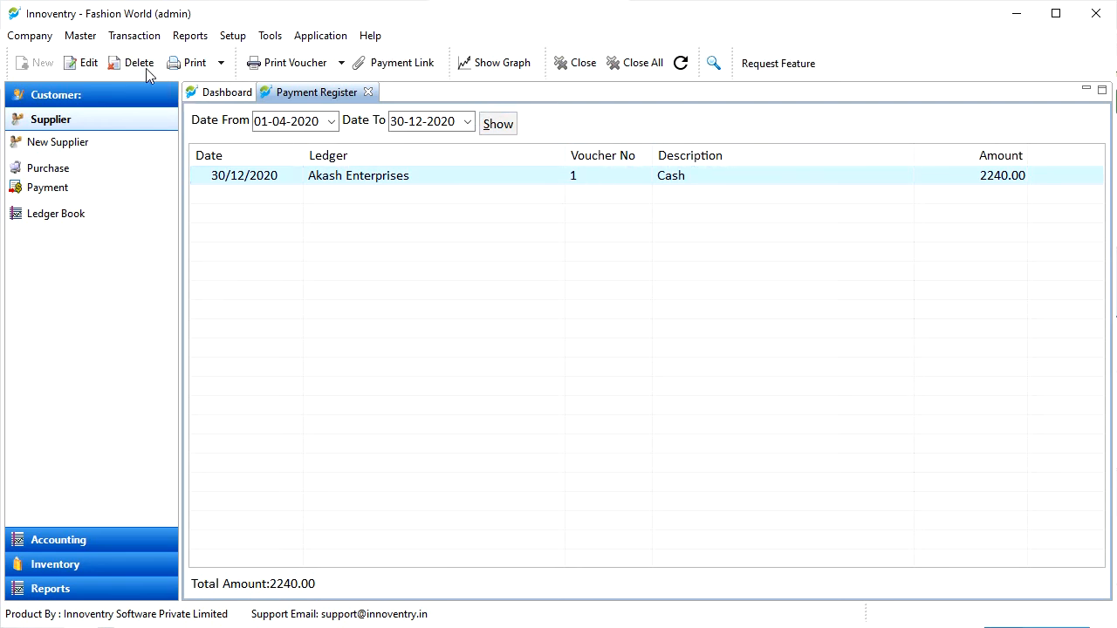
click(83, 62)
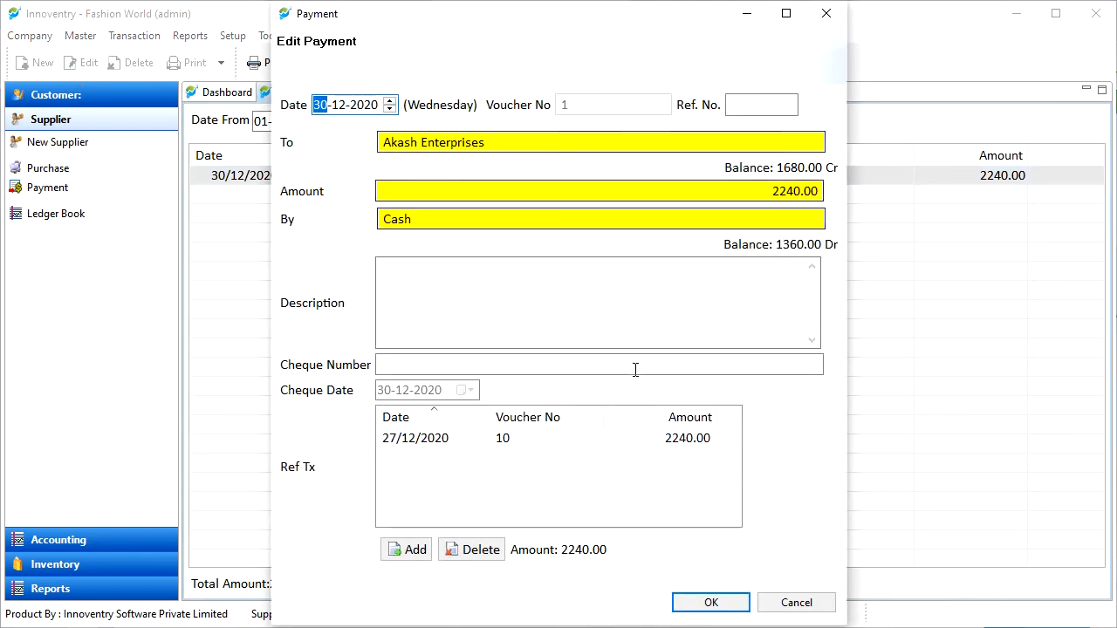
click(797, 602)
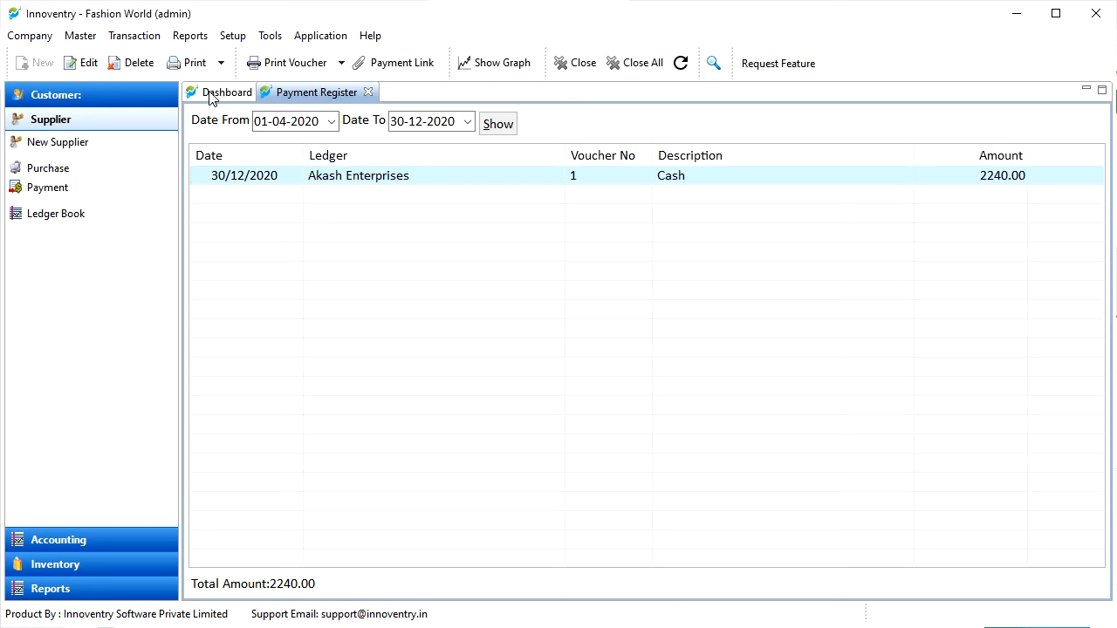
click(133, 67)
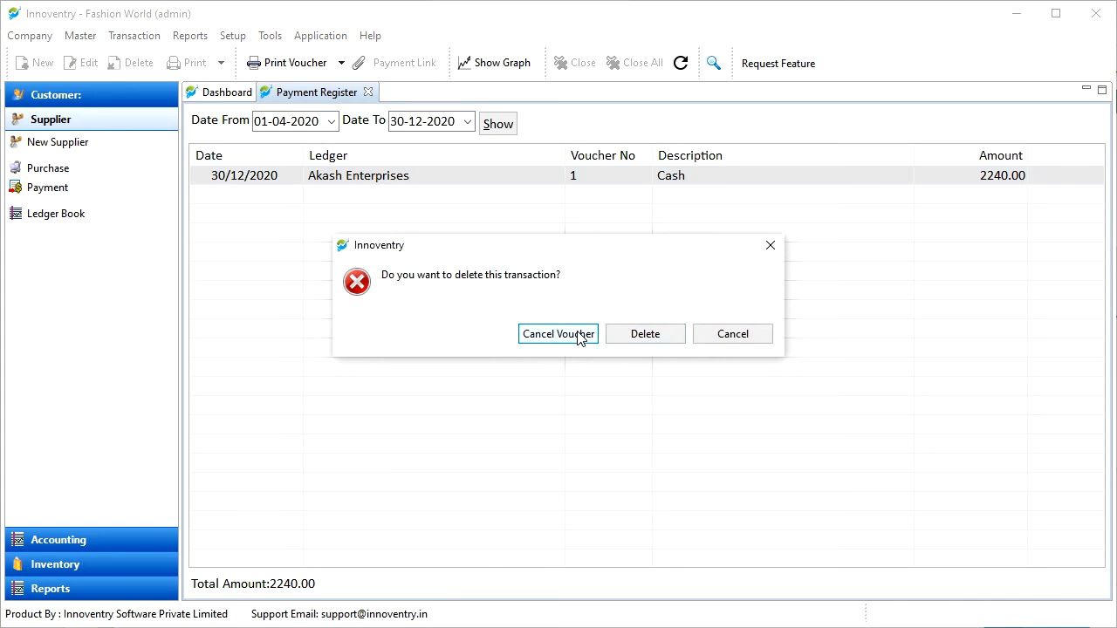
click(768, 249)
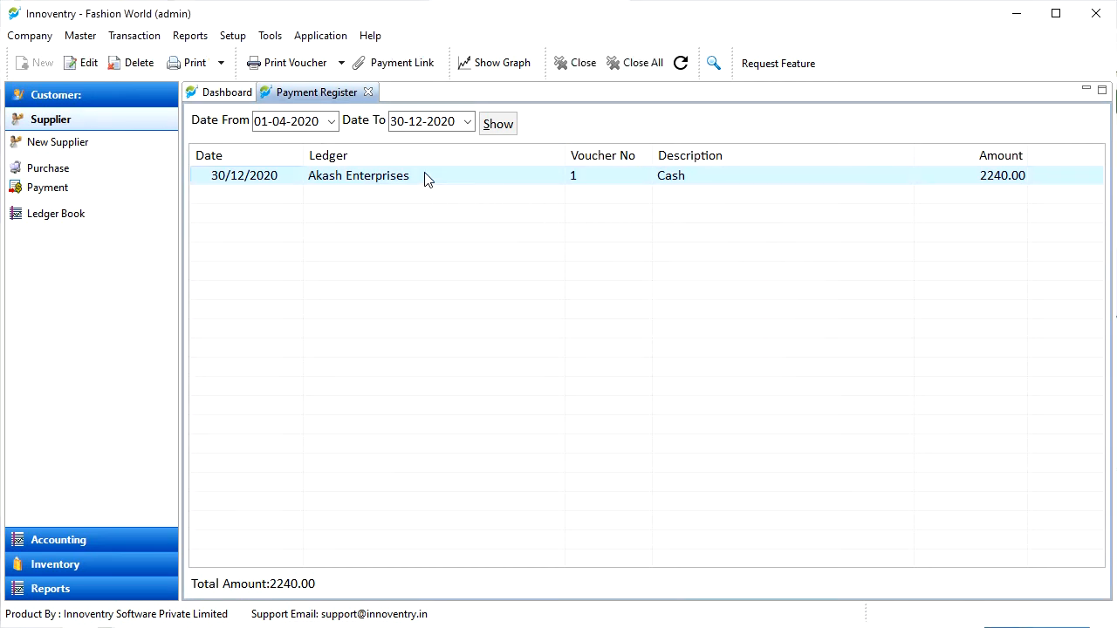
Preview the Payment Register printout, close the preview, and look over the register's other output options
click(194, 66)
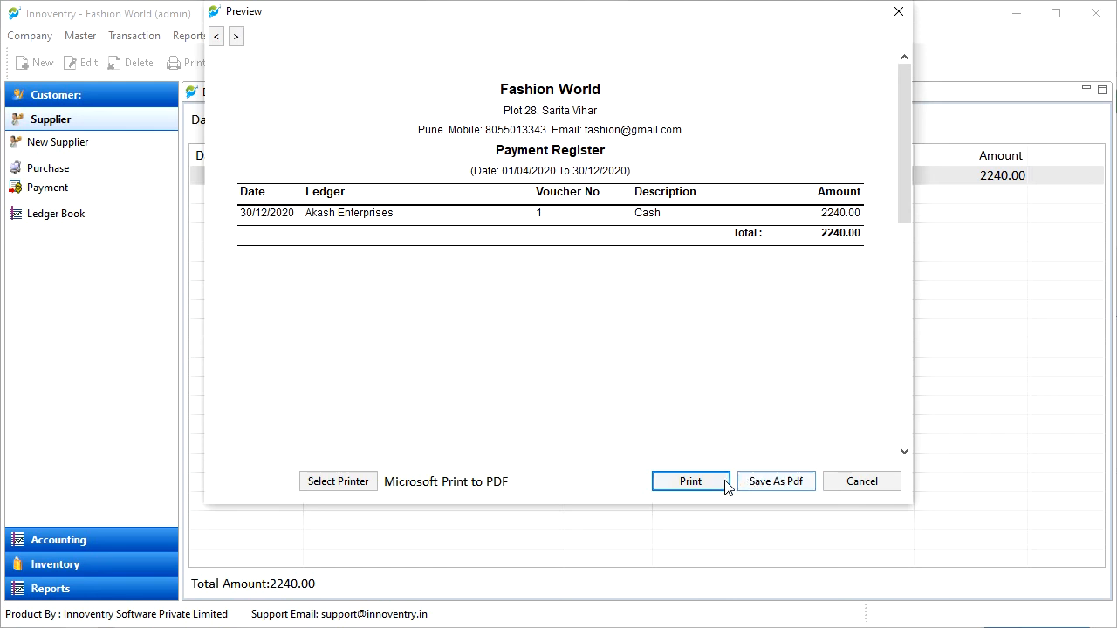
click(857, 483)
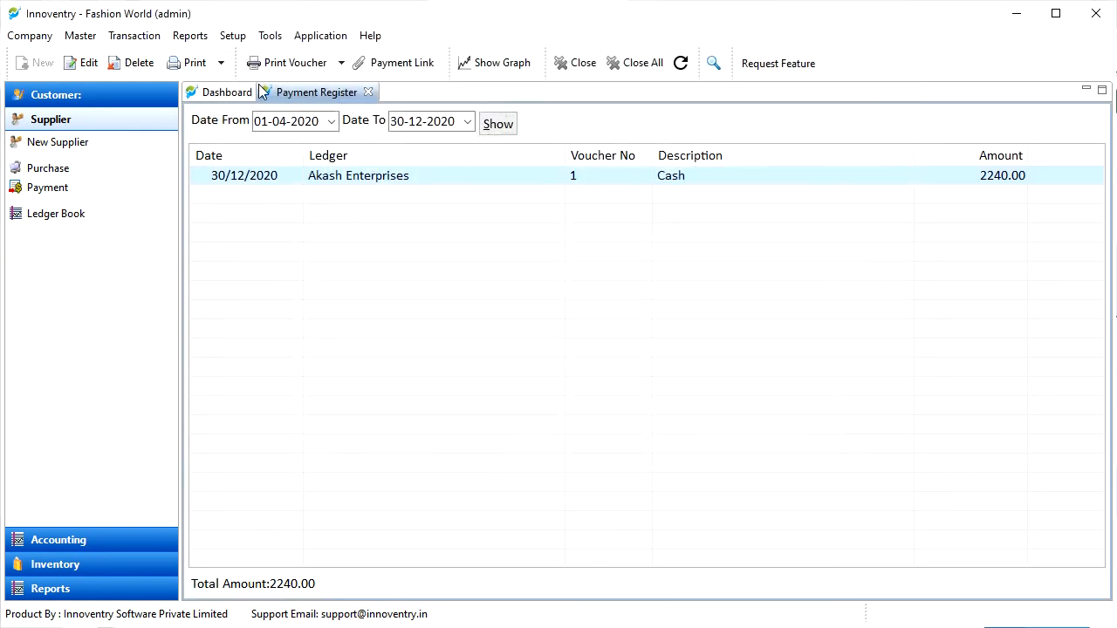
click(224, 63)
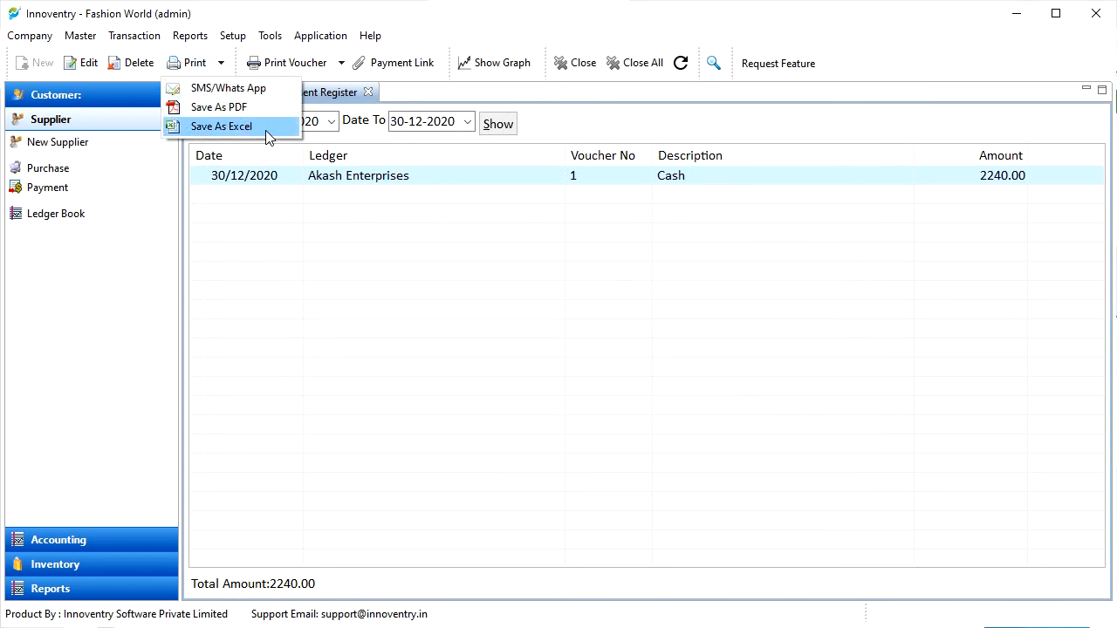
click(348, 185)
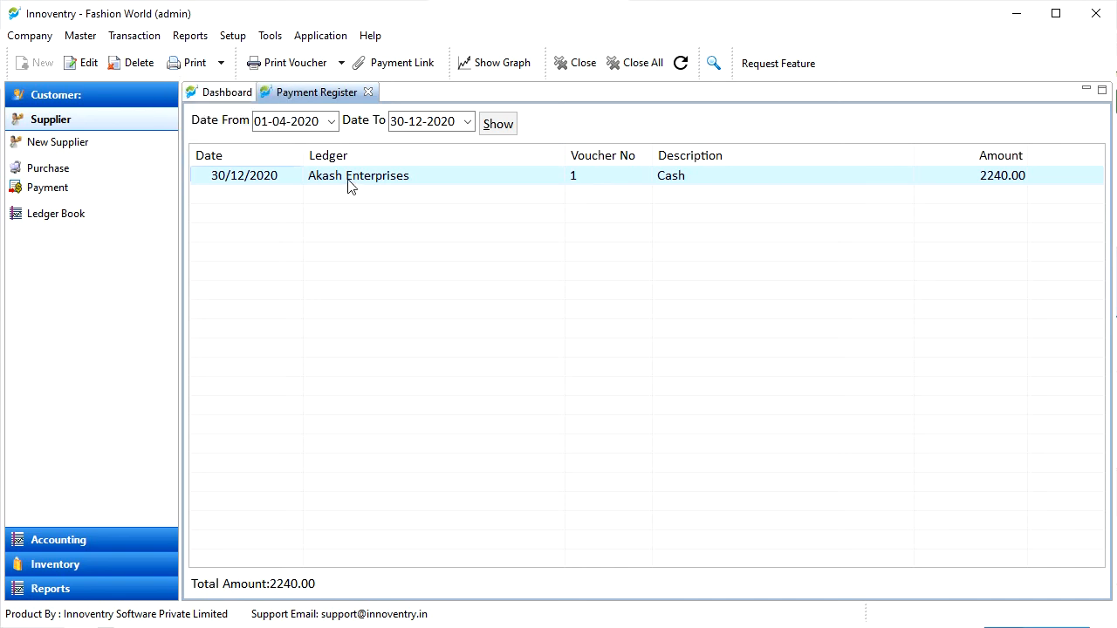
Generate the payment voucher for the Akash Enterprises payment, save it as a PDF and open the folder containing the file
click(288, 68)
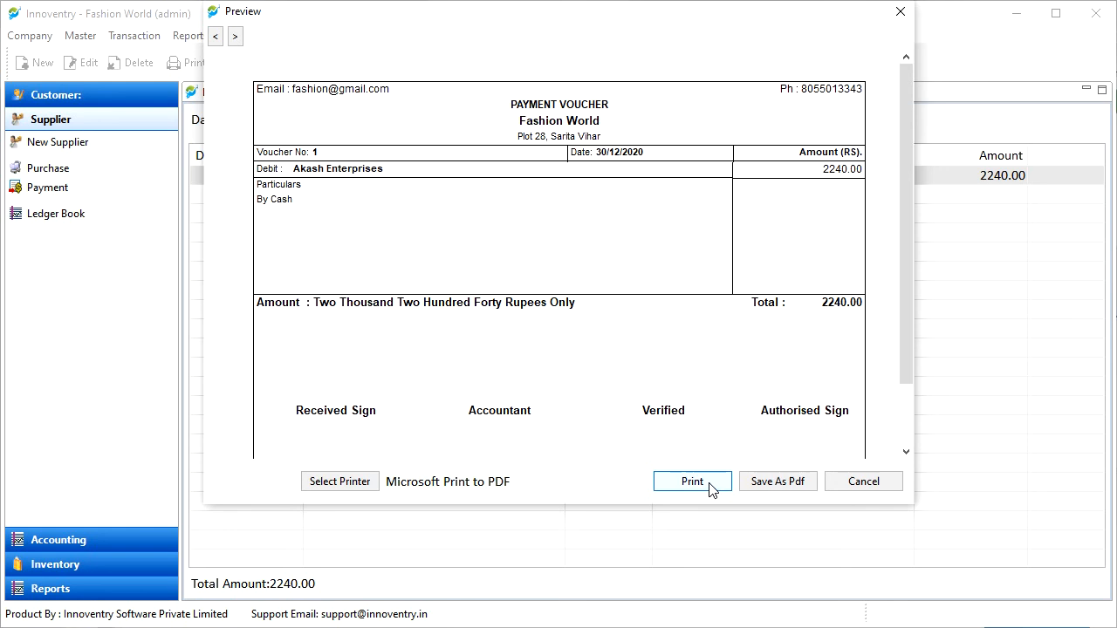
click(785, 486)
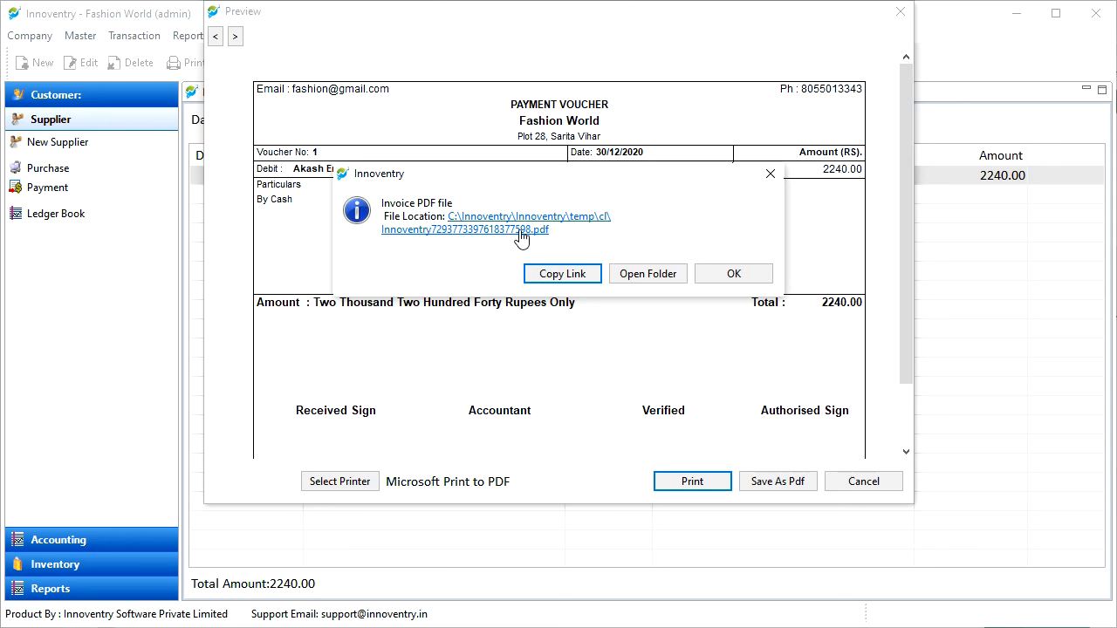
click(648, 274)
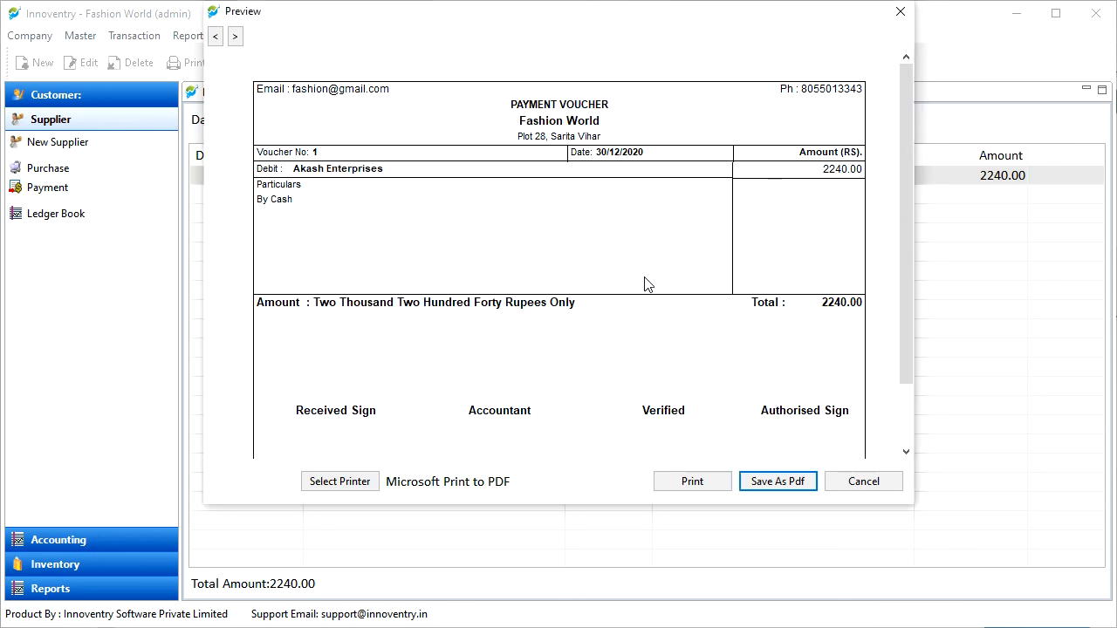